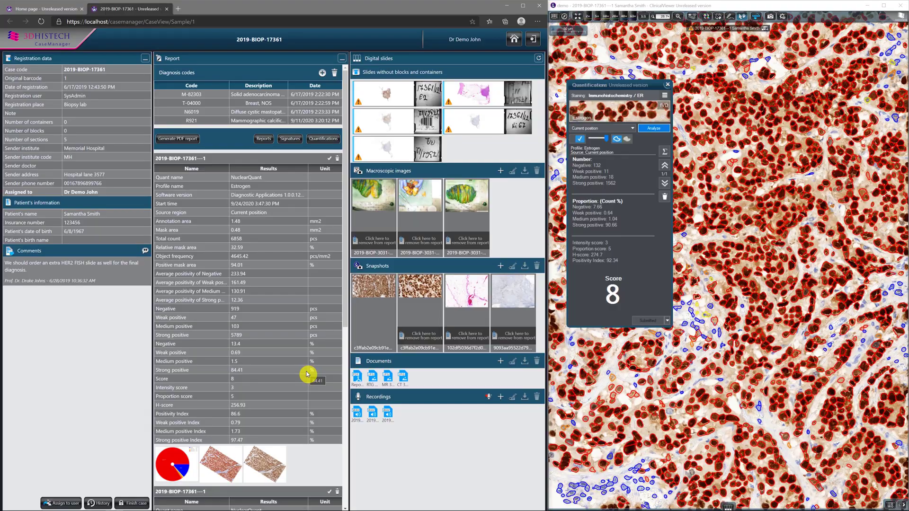
Switch the Report panel to the case report's clinical history, descriptions and diagnosis sections.
{"action": "left_click", "coordinate": [267, 140]}
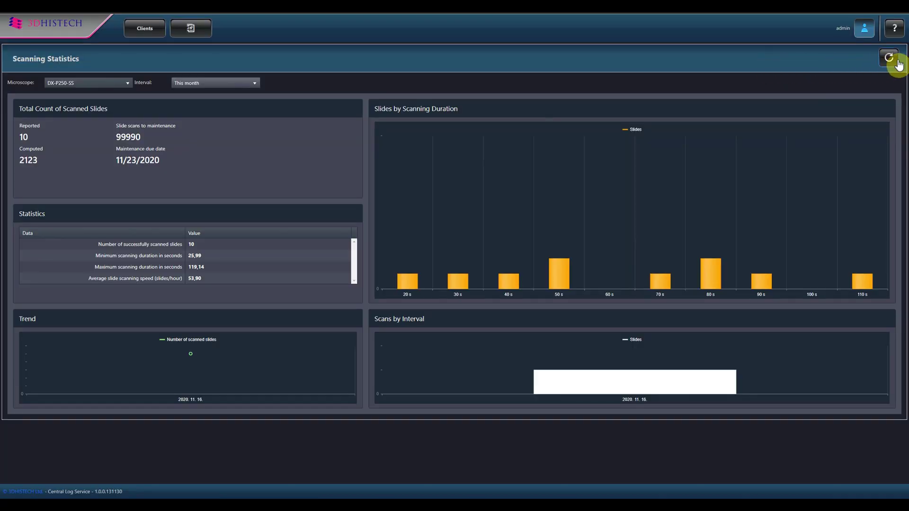
Refresh the P250 scanner's Scanning Statistics dashboard to load this month's charts.
{"action": "left_click", "coordinate": [889, 58]}
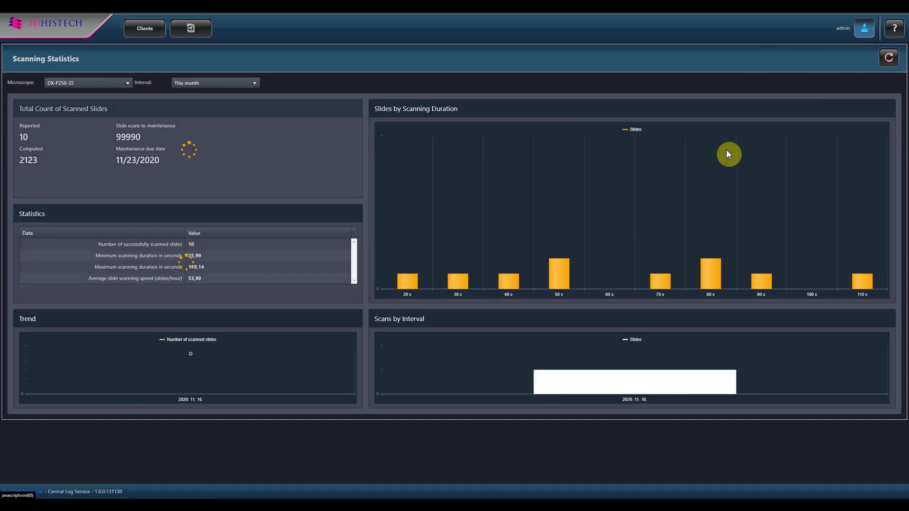